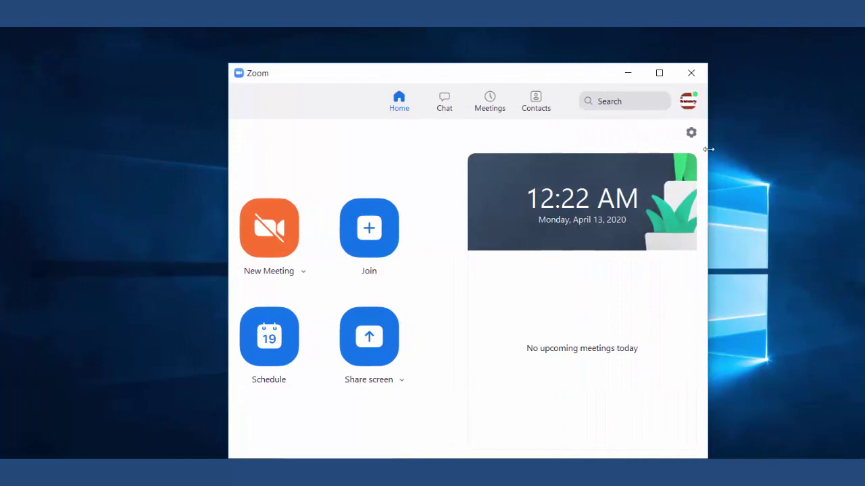
Widen and maximize the Zoom home window, then bring up its General settings page
left_click_drag(708, 150, 839, 157)
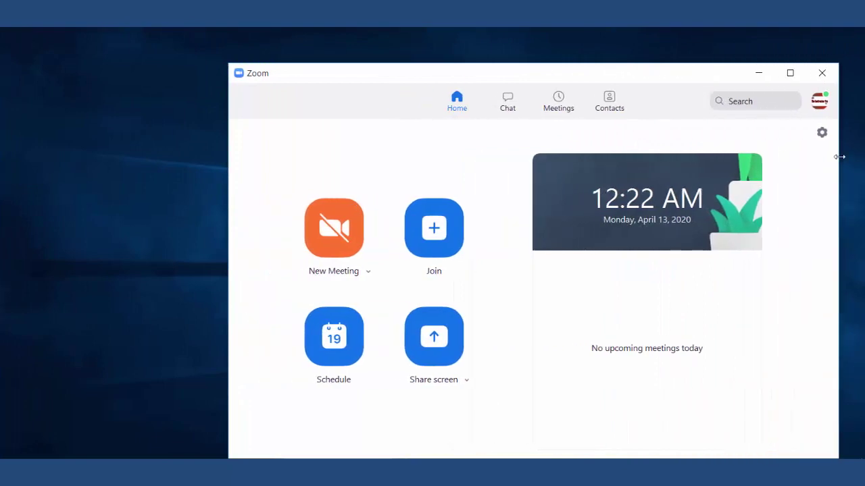
left_click(789, 74)
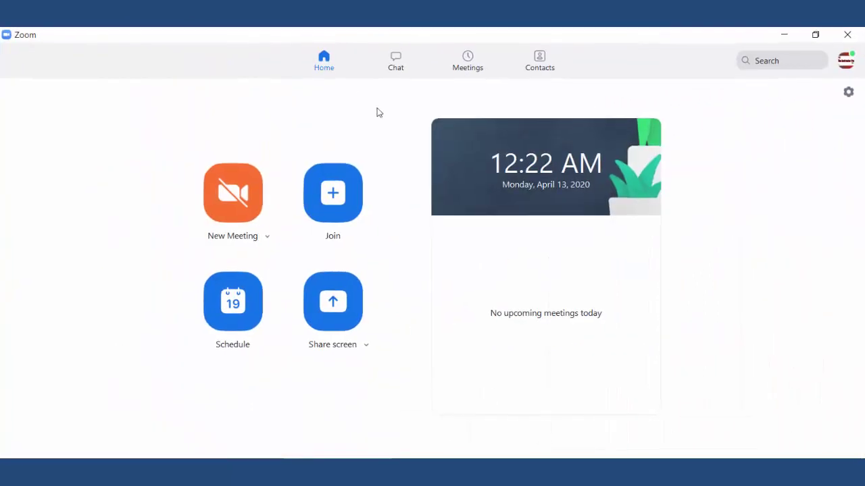
left_click(850, 93)
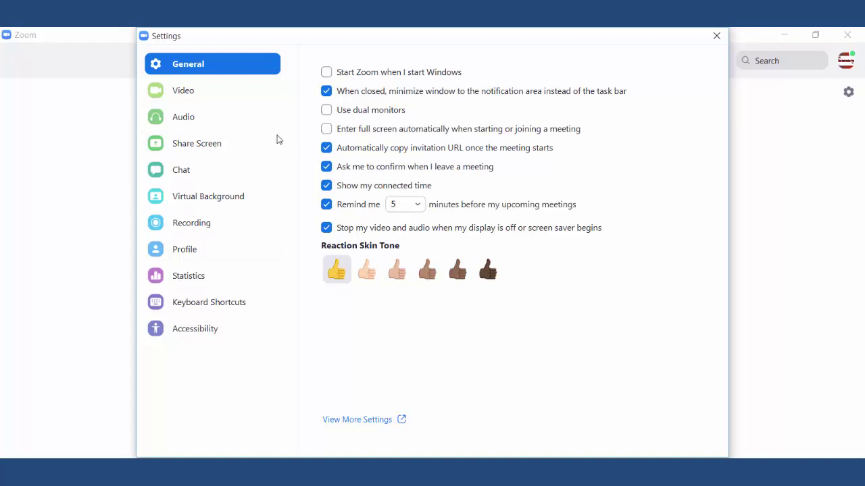
Browse the Audio, Share Screen and Chat settings pages, then show the Recording settings
left_click(179, 119)
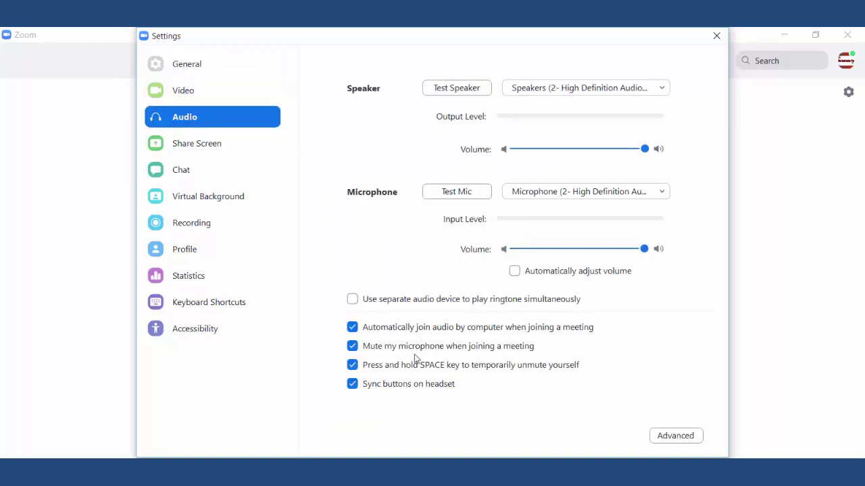
left_click(202, 151)
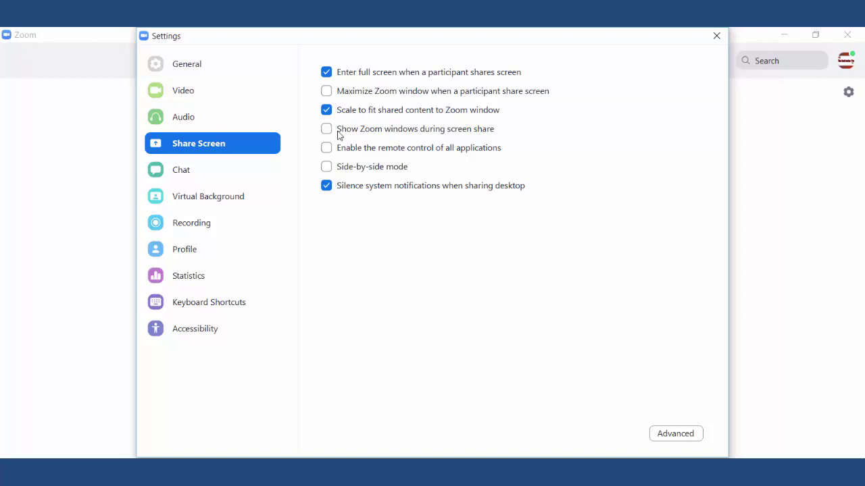
left_click(179, 177)
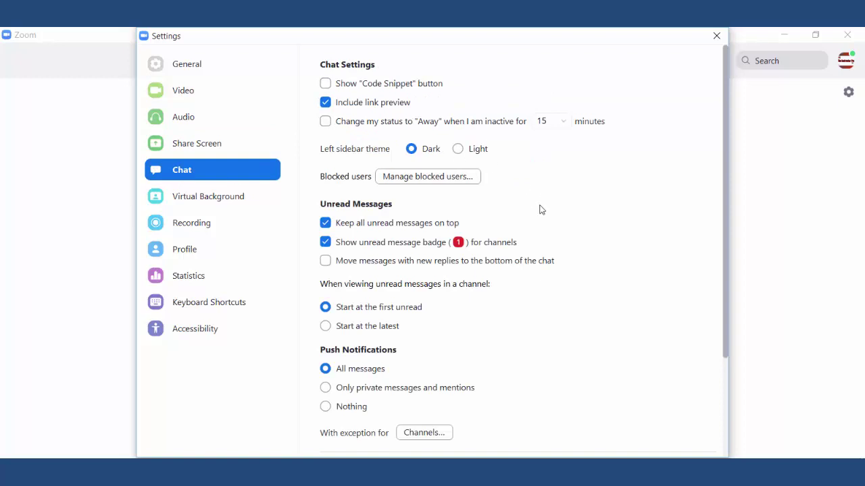
scroll(541, 210, "down", 3)
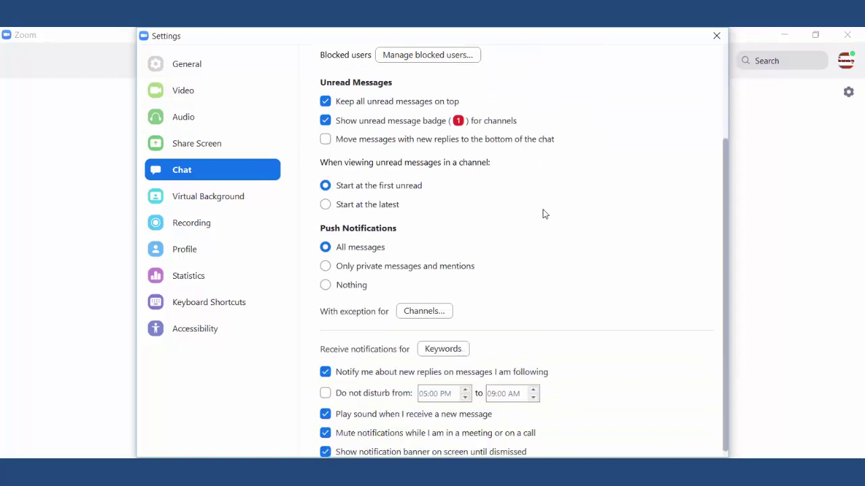
scroll(544, 212, "up", 3)
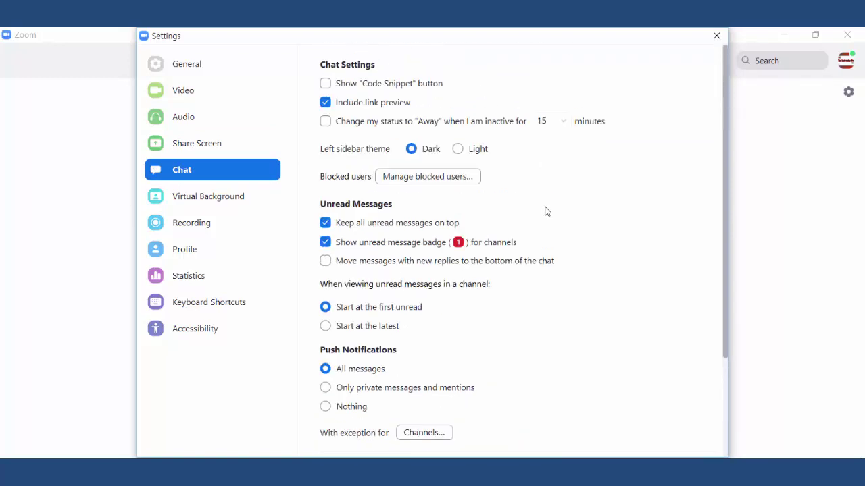
left_click(209, 220)
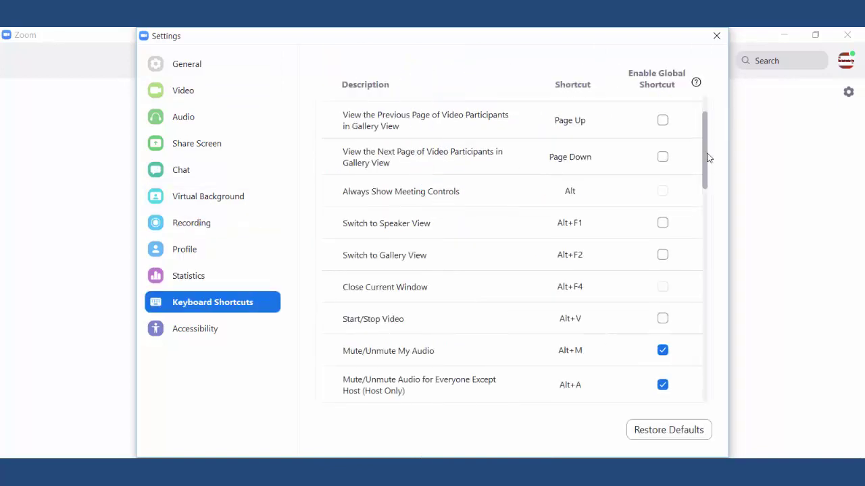
Scroll through the whole Keyboard Shortcuts list, then go back to the General page
left_click_drag(708, 158, 705, 207)
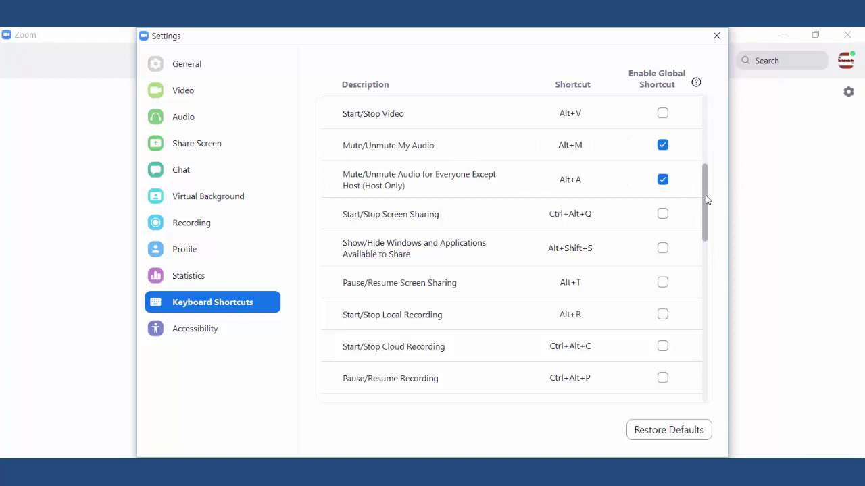
scroll(706, 200, "down", 1)
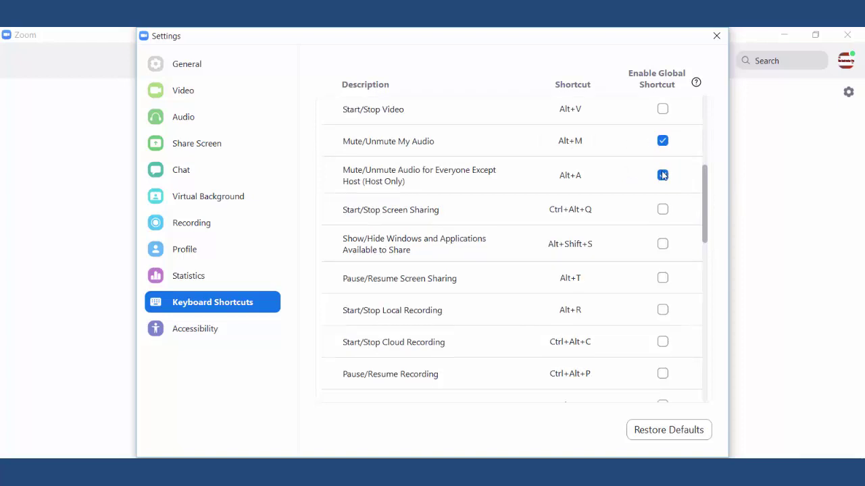
scroll(705, 201, "down", 10)
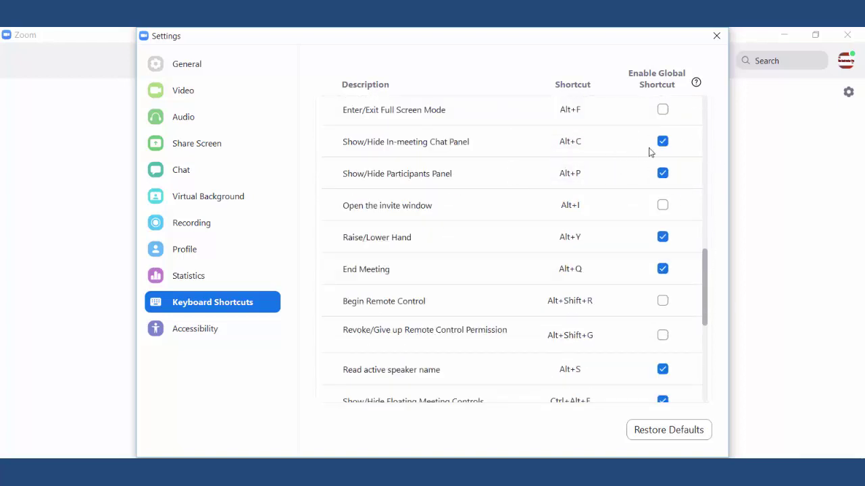
left_click_drag(708, 286, 706, 372)
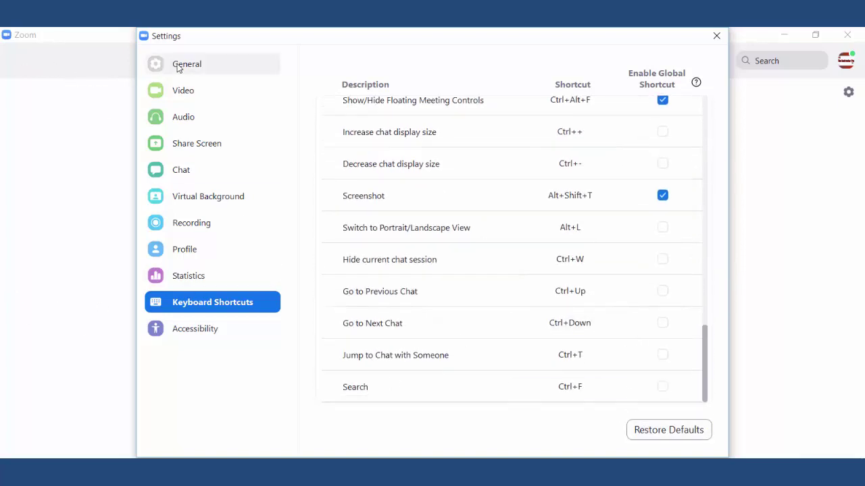
left_click(152, 70)
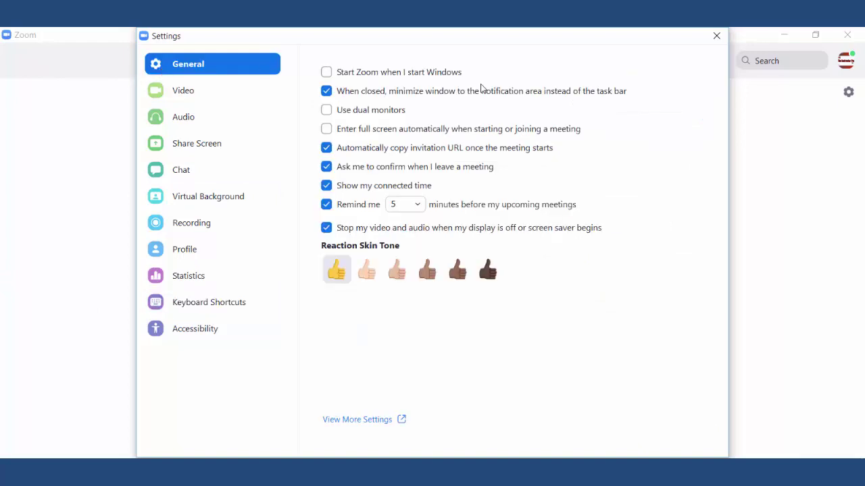
Open My Settings on the Zoom web portal and switch the Host video toggle on
left_click(376, 420)
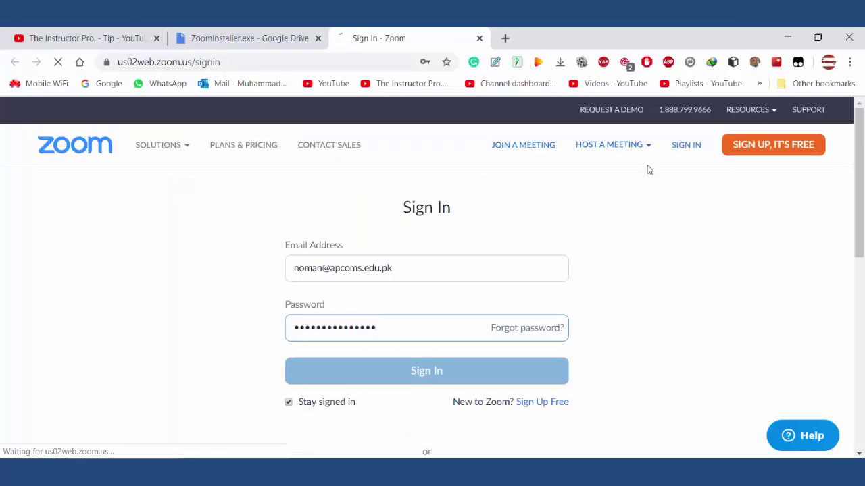
left_click(607, 213)
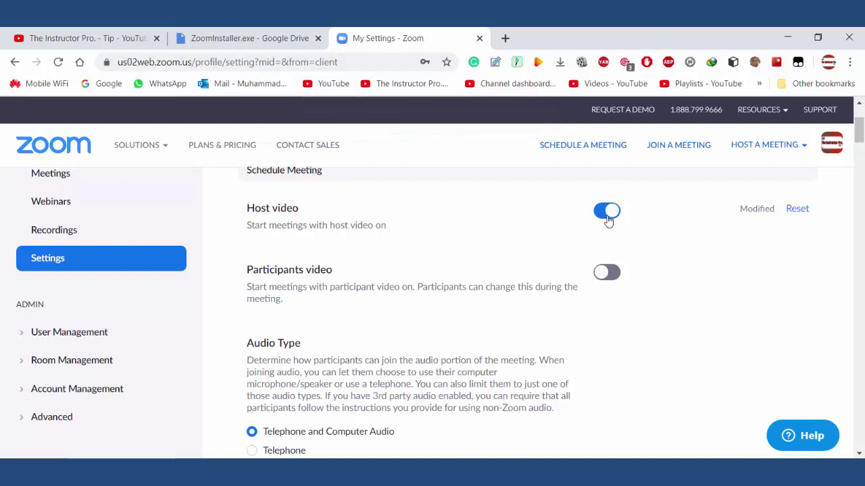
Switch Host video off, then review settings down to the PMI and meeting password options
left_click(607, 217)
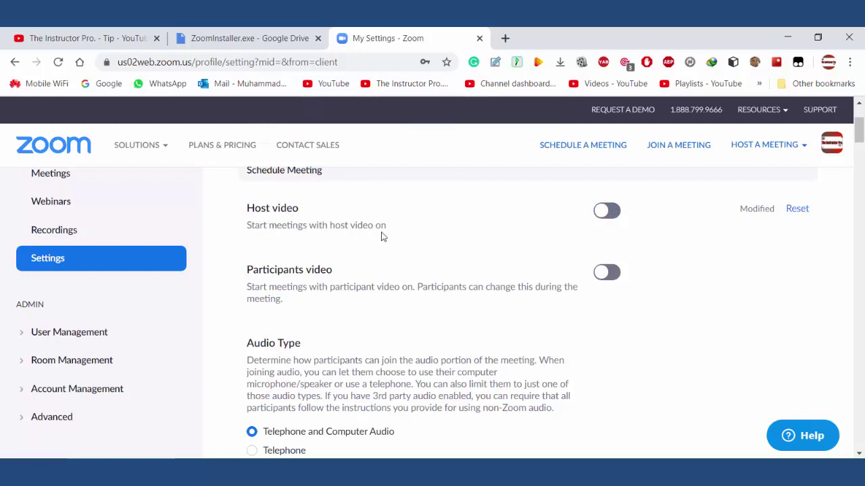
scroll(387, 247, "down", 1)
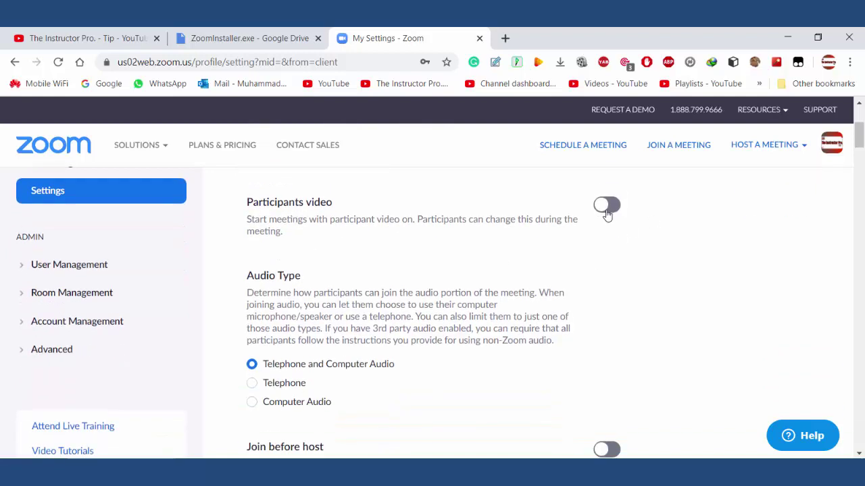
scroll(434, 288, "down", 1)
scroll(425, 283, "down", 1)
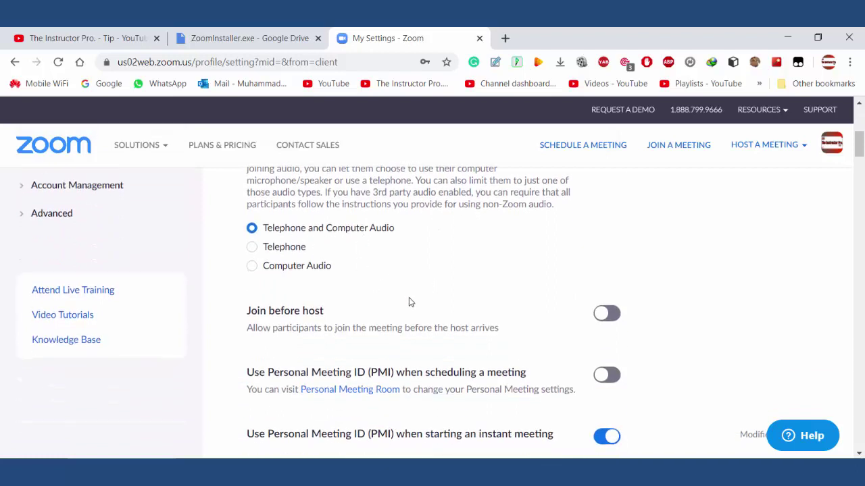
scroll(408, 298, "down", 1)
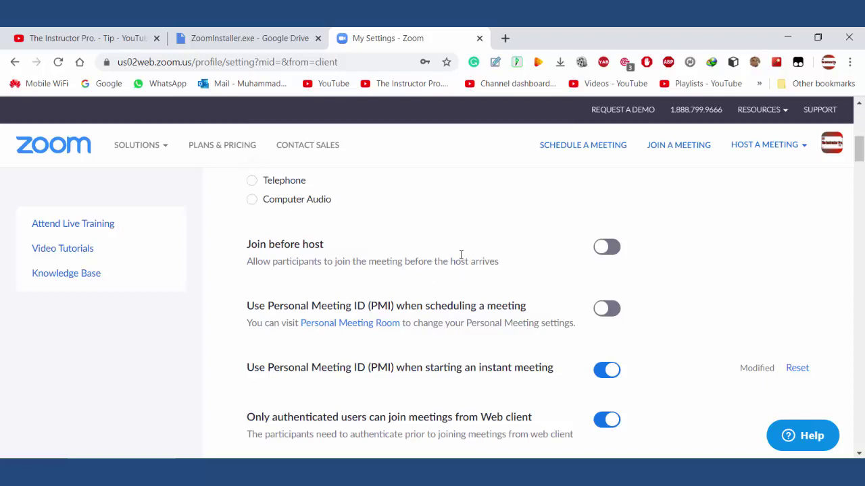
scroll(455, 315, "down", 2)
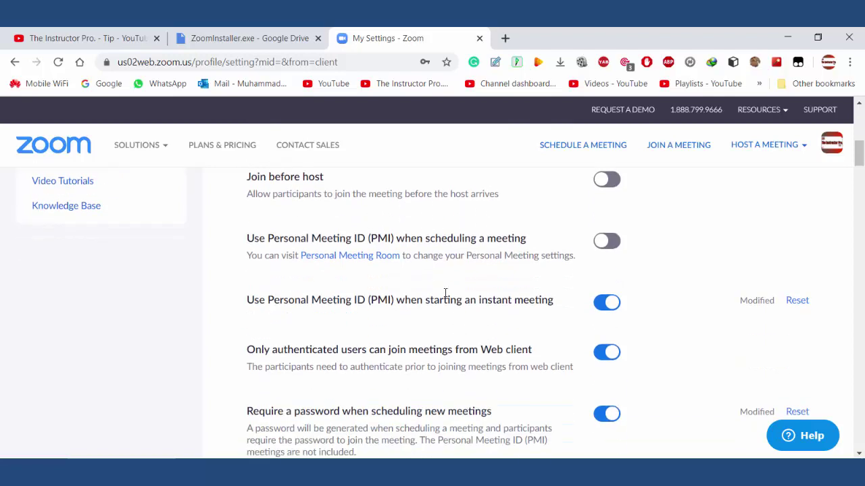
scroll(455, 294, "up", 1)
scroll(477, 283, "down", 1)
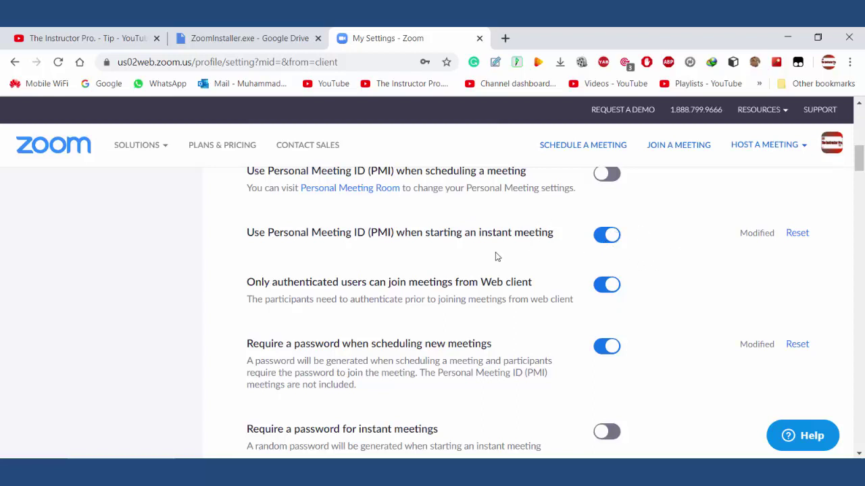
scroll(377, 268, "down", 1)
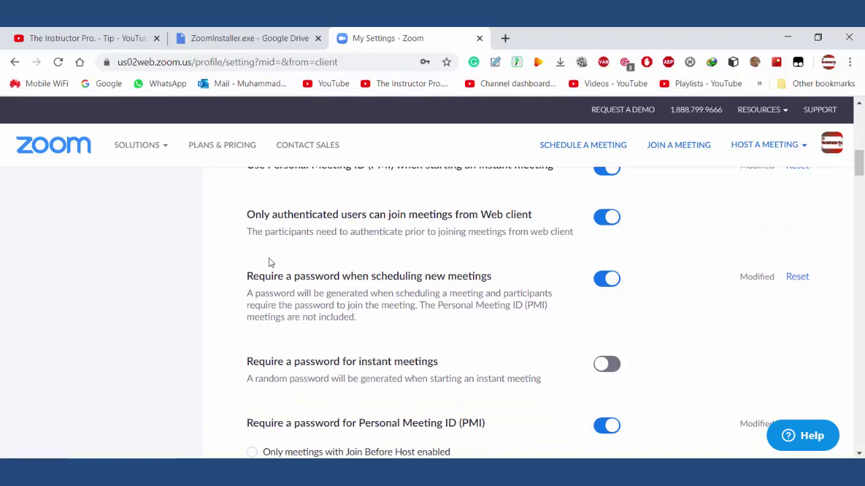
left_click_drag(245, 219, 222, 225)
left_click(294, 262)
left_click_drag(356, 317, 245, 276)
left_click(335, 324)
scroll(448, 300, "down", 3)
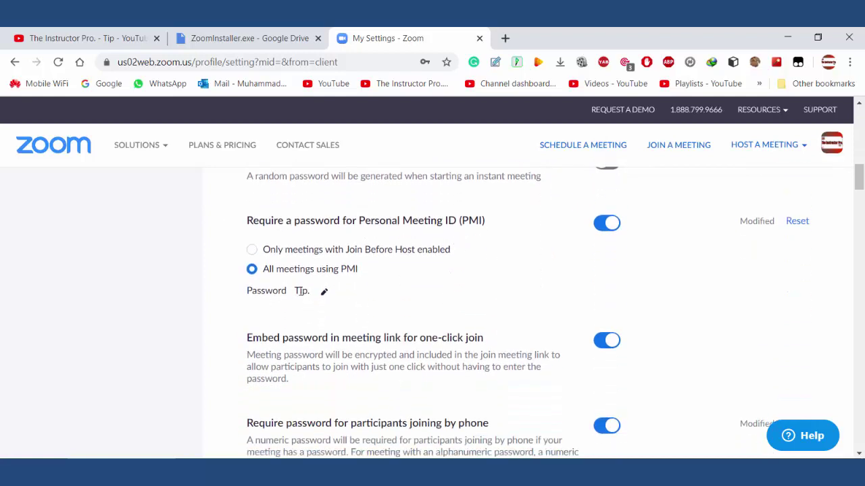
triple_click(312, 291)
left_click(313, 295)
triple_click(306, 294)
left_click(458, 284)
scroll(462, 286, "down", 1)
scroll(462, 286, "down", 1)
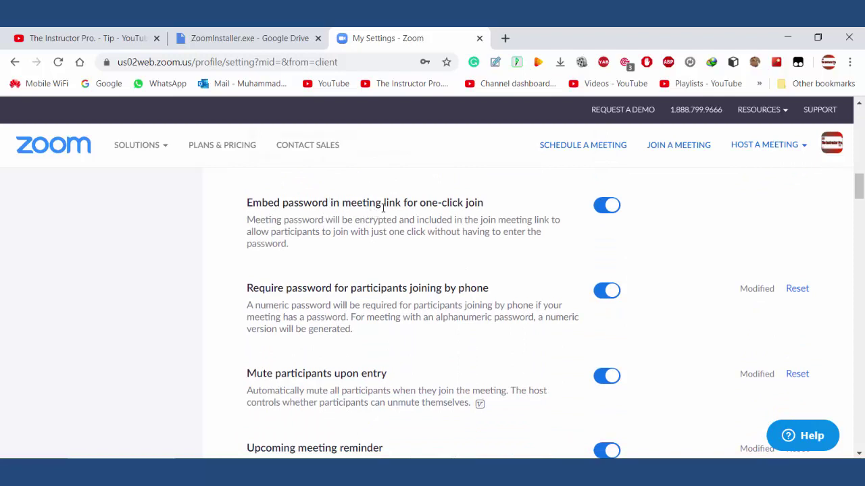
triple_click(438, 218)
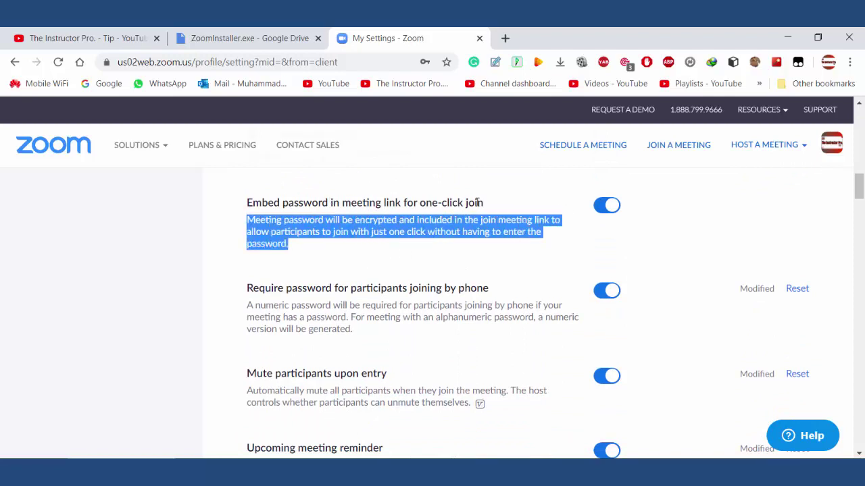
scroll(435, 284, "down", 2)
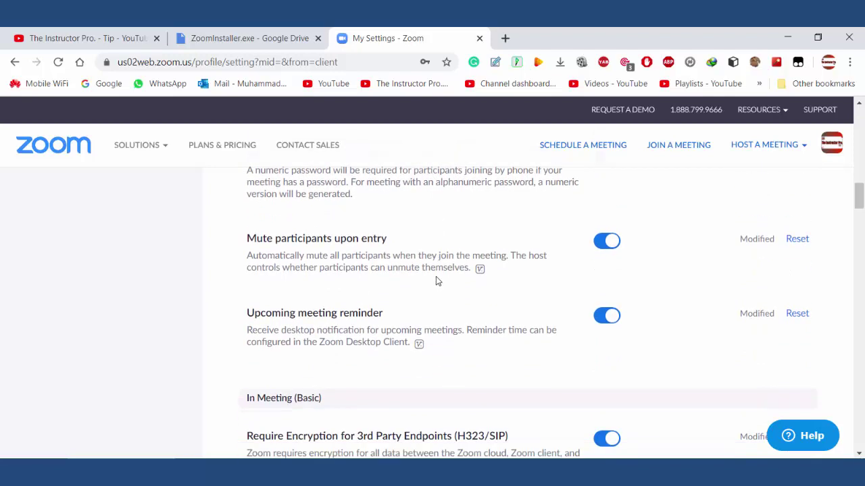
left_click_drag(471, 268, 246, 238)
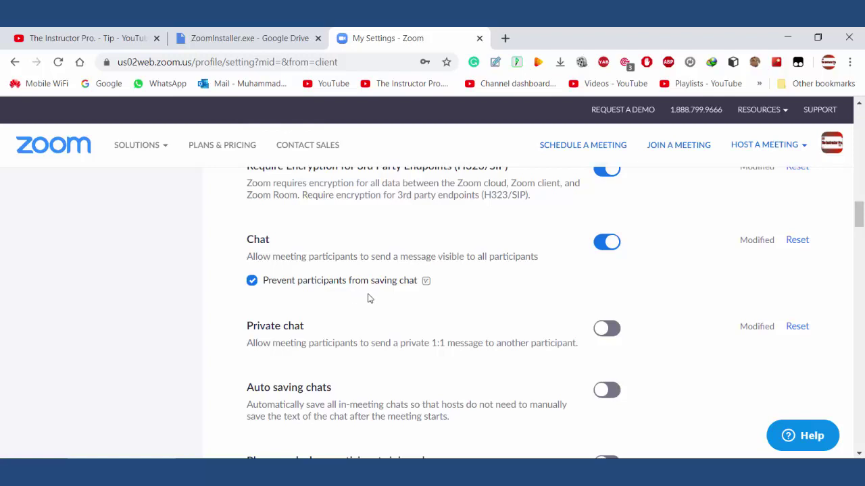
scroll(463, 261, "down", 2)
left_click_drag(246, 191, 366, 221)
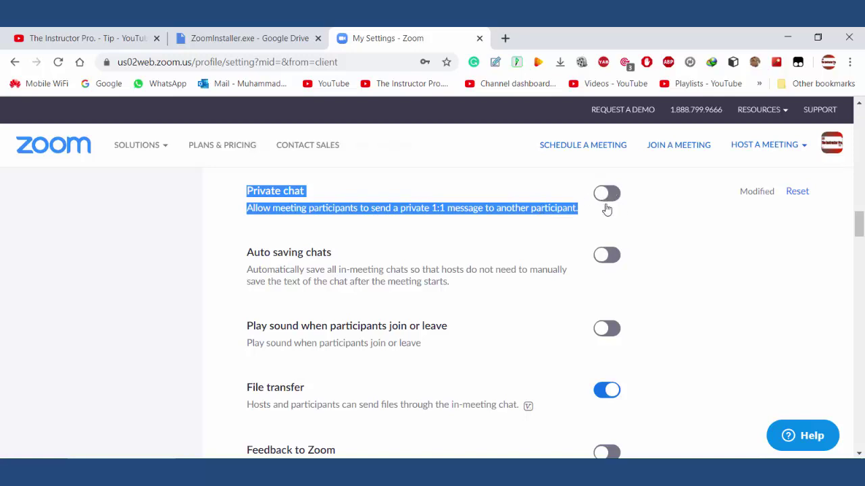
scroll(476, 294, "down", 1)
scroll(475, 302, "down", 3)
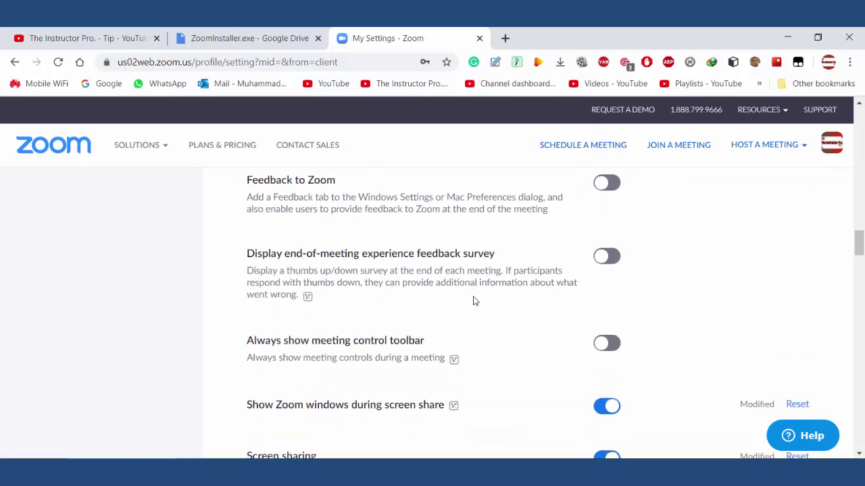
scroll(474, 301, "down", 4)
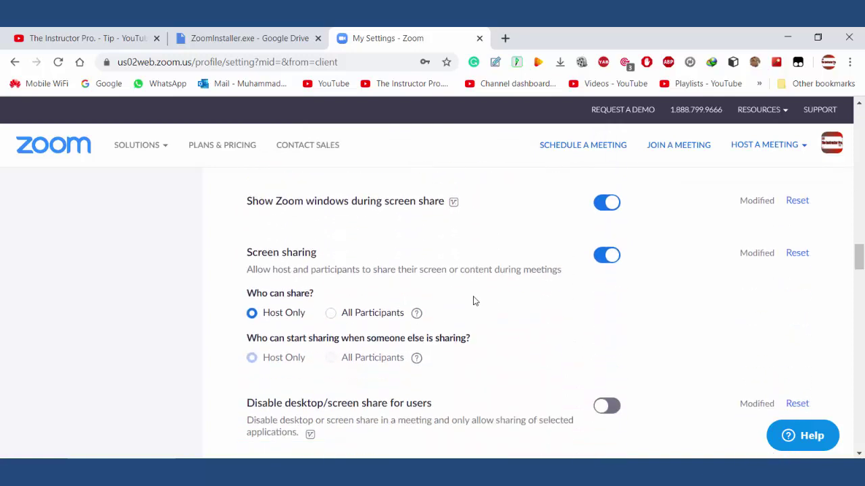
left_click_drag(254, 185, 450, 290)
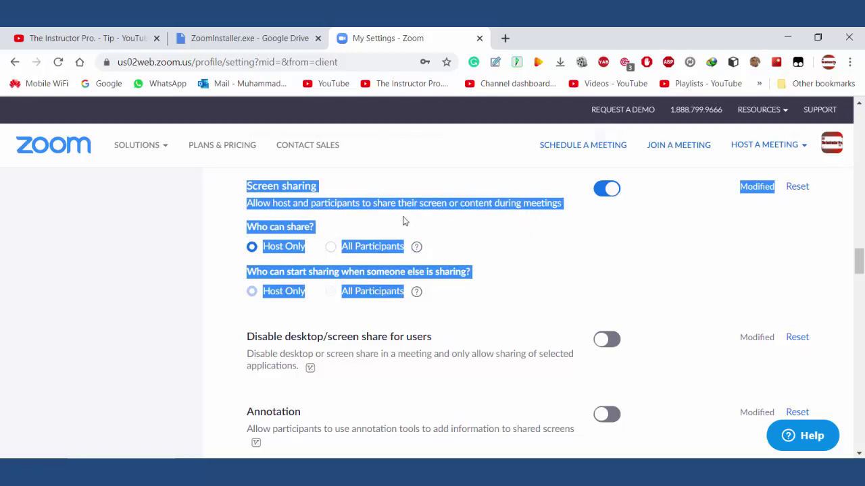
left_click(319, 232)
left_click_drag(258, 228, 352, 247)
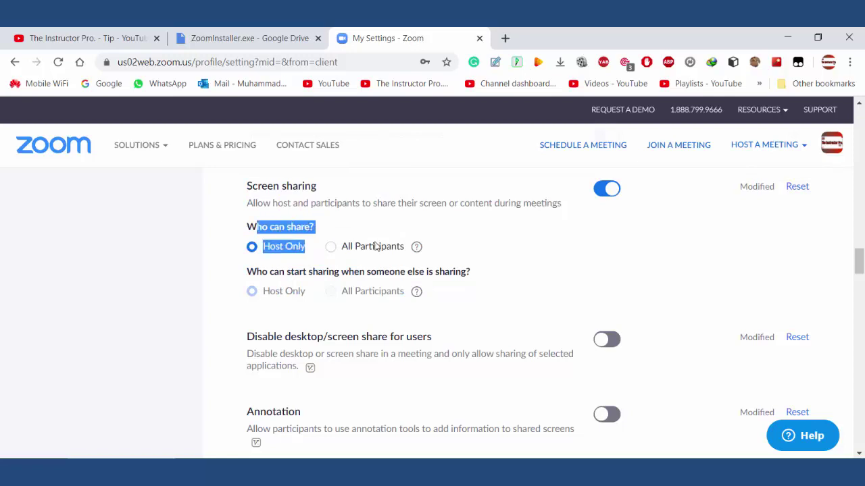
left_click(330, 247)
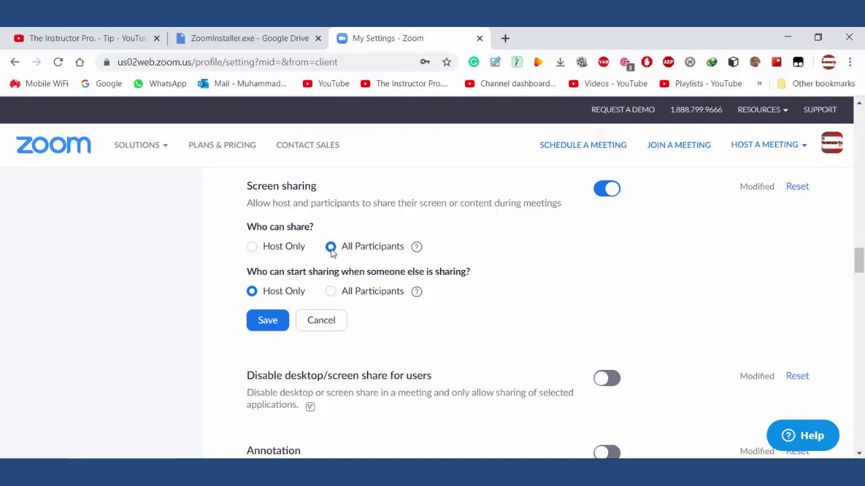
left_click(252, 247)
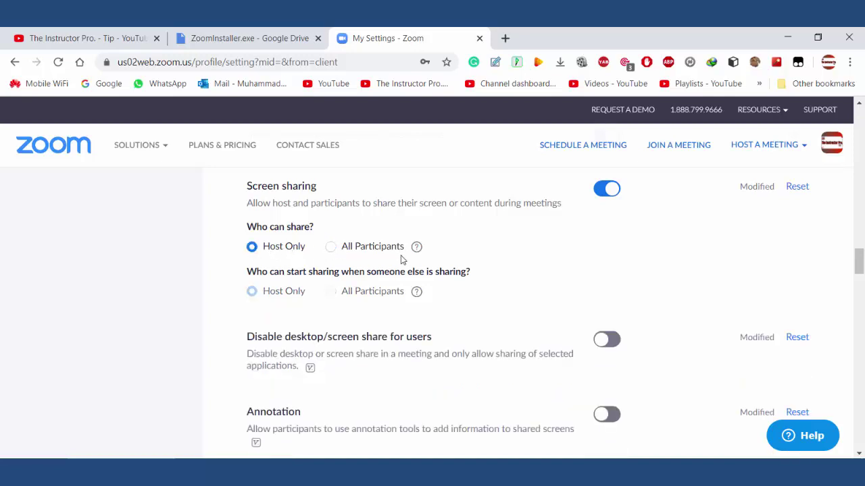
left_click_drag(253, 274, 488, 277)
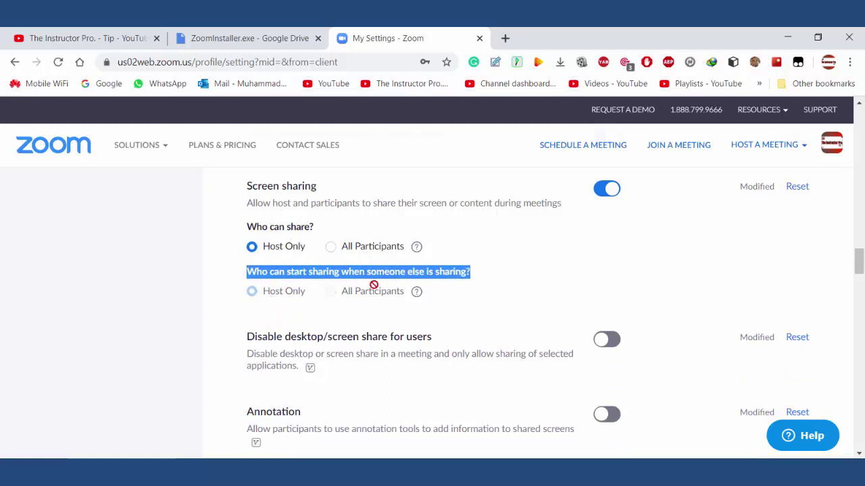
scroll(374, 285, "down", 2)
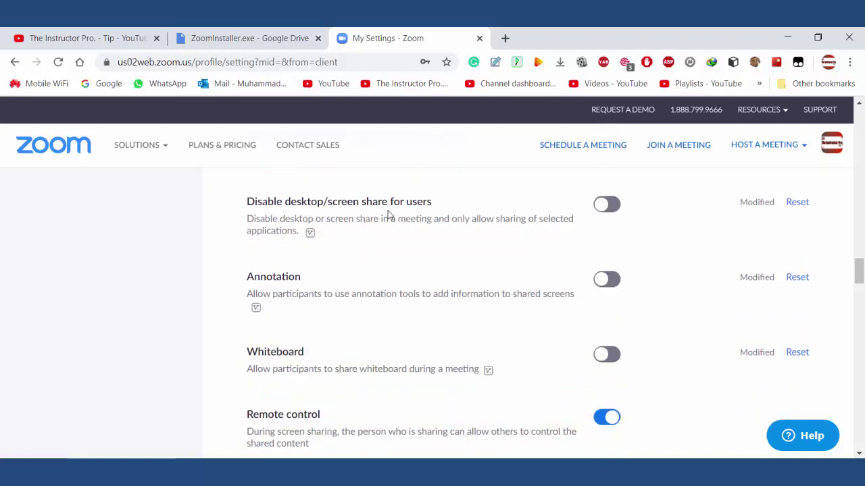
mouse_move(248, 273)
left_mouse_down()
mouse_move(587, 299)
mouse_move(576, 305)
left_mouse_up()
scroll(376, 318, "down", 1)
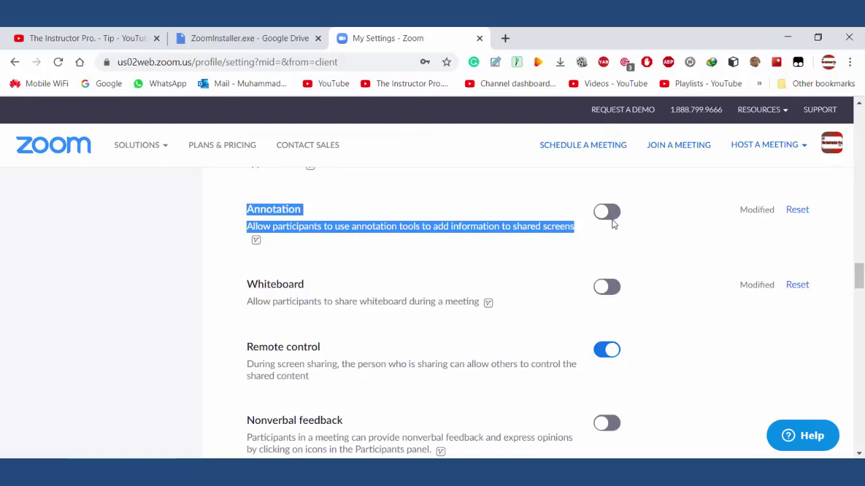
scroll(452, 299, "down", 1)
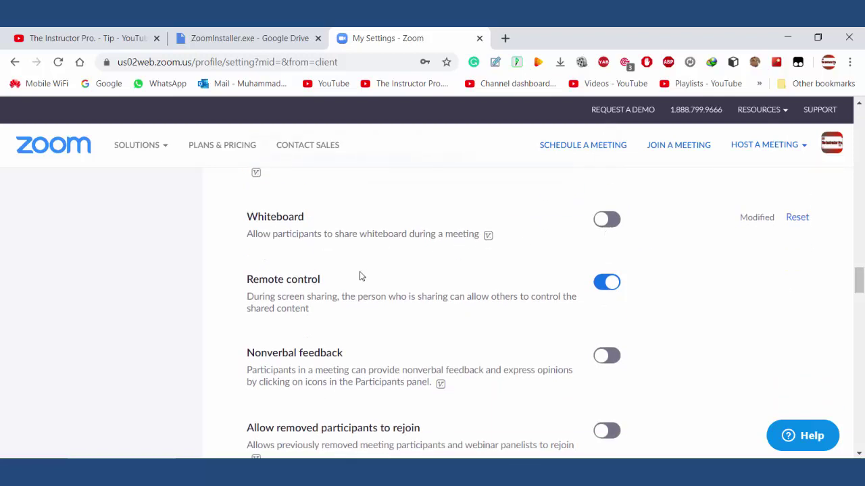
scroll(473, 306, "down", 1)
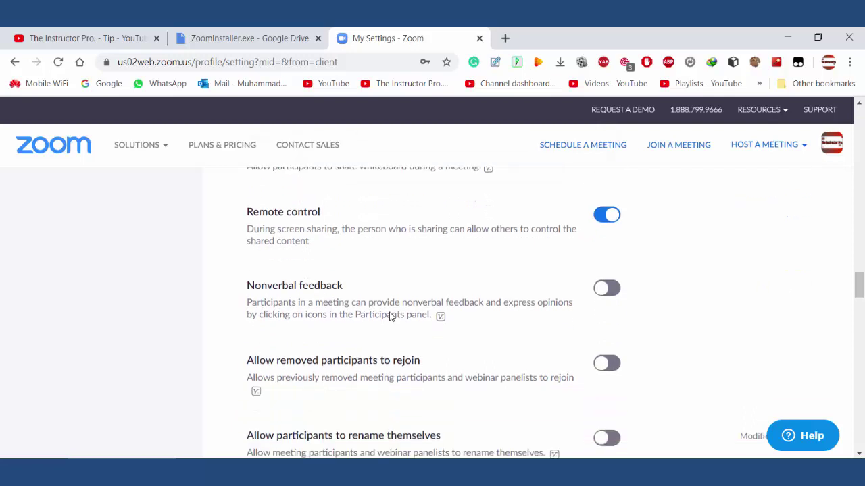
scroll(390, 312, "down", 2)
scroll(392, 308, "down", 2)
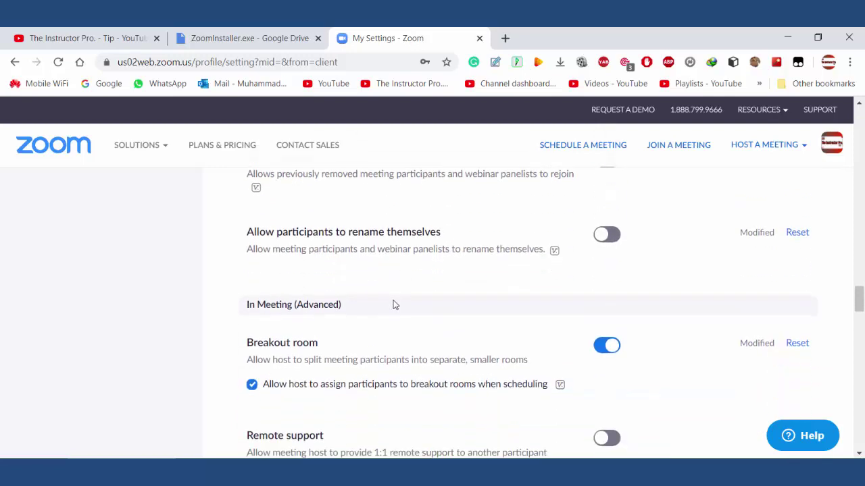
scroll(328, 294, "down", 1)
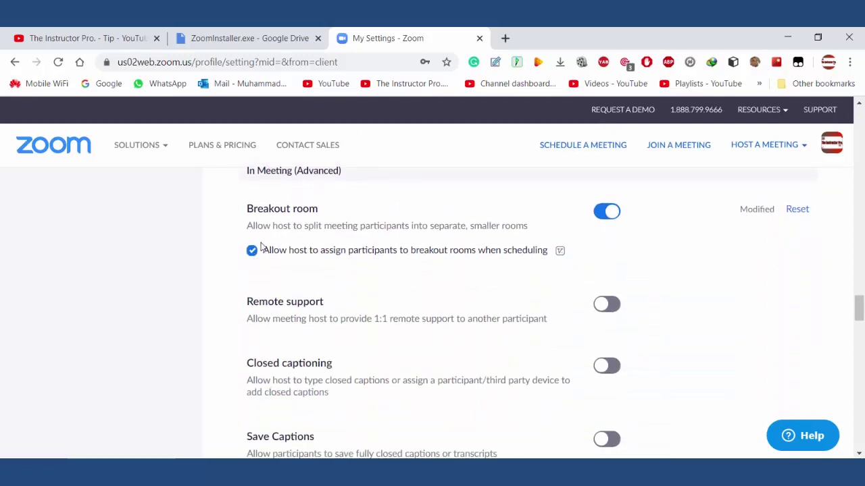
left_click_drag(247, 209, 583, 247)
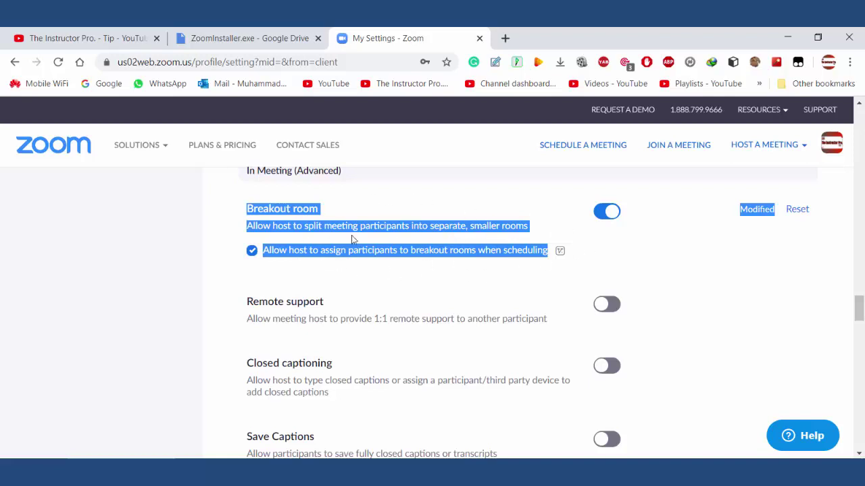
scroll(351, 236, "down", 4)
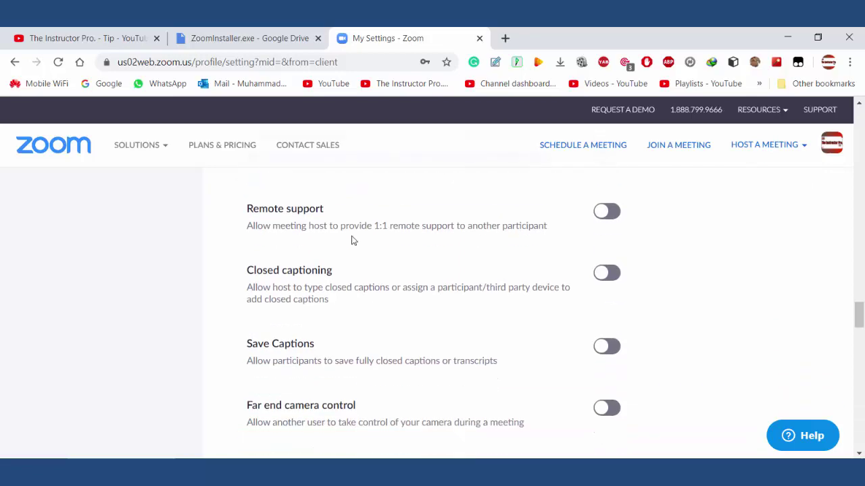
scroll(351, 240, "down", 5)
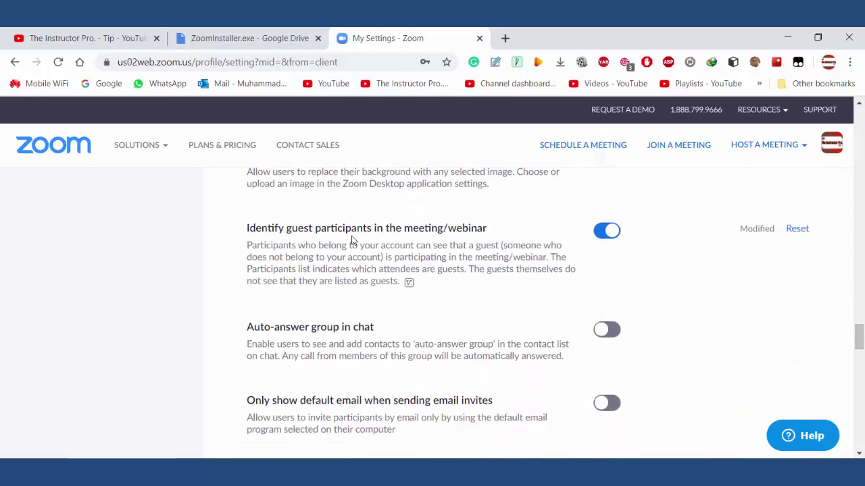
scroll(352, 241, "down", 12)
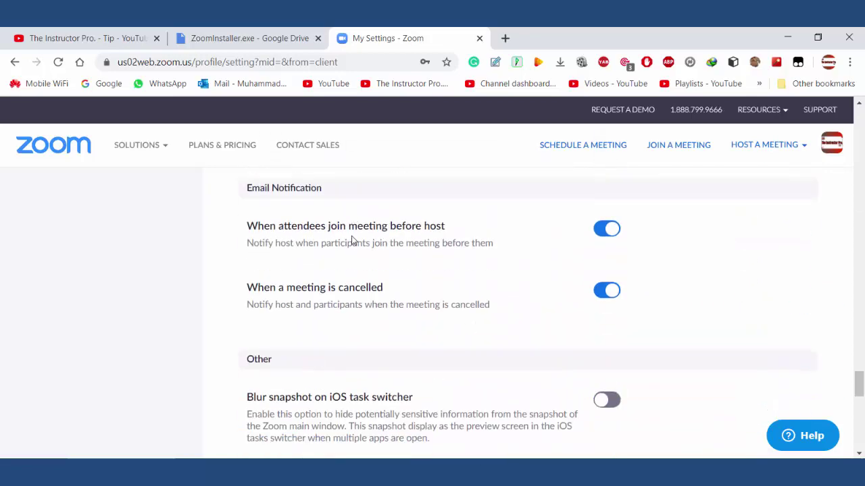
scroll(352, 240, "up", 2)
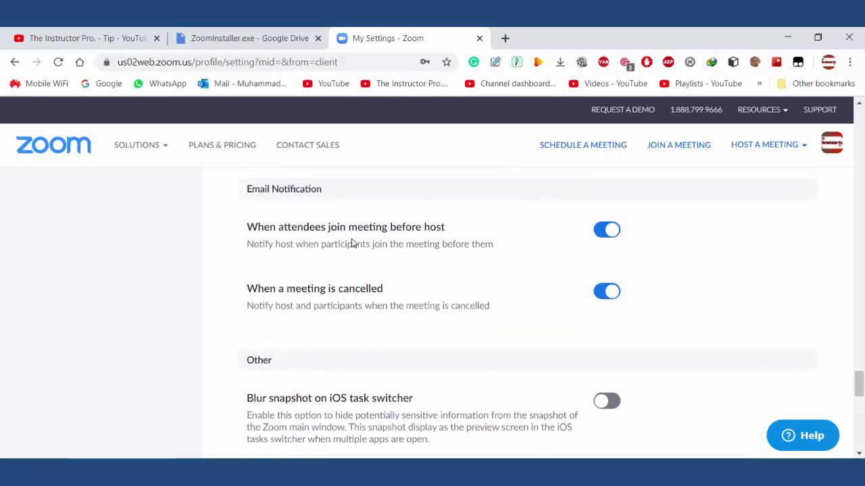
scroll(404, 362, "down", 10)
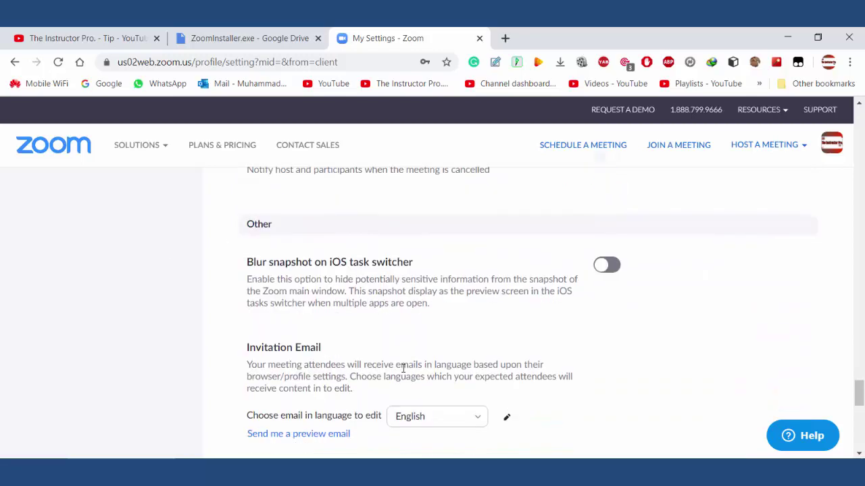
scroll(407, 348, "down", 2)
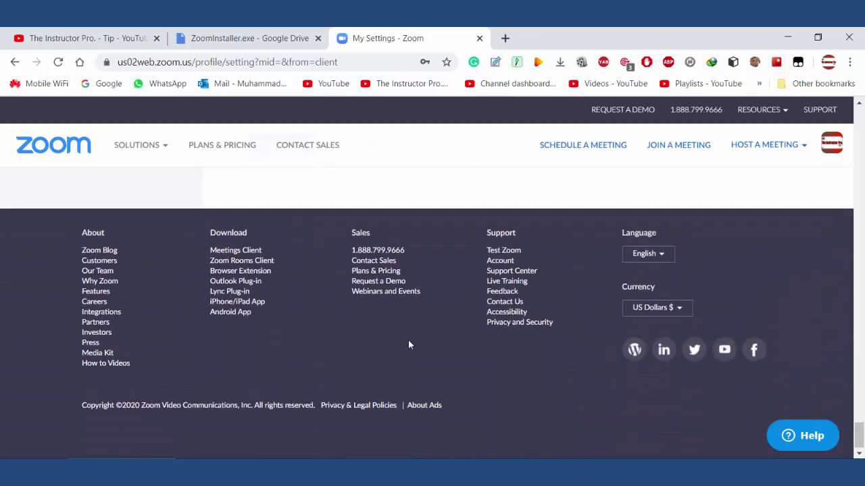
scroll(407, 345, "up", 15)
scroll(408, 344, "up", 15)
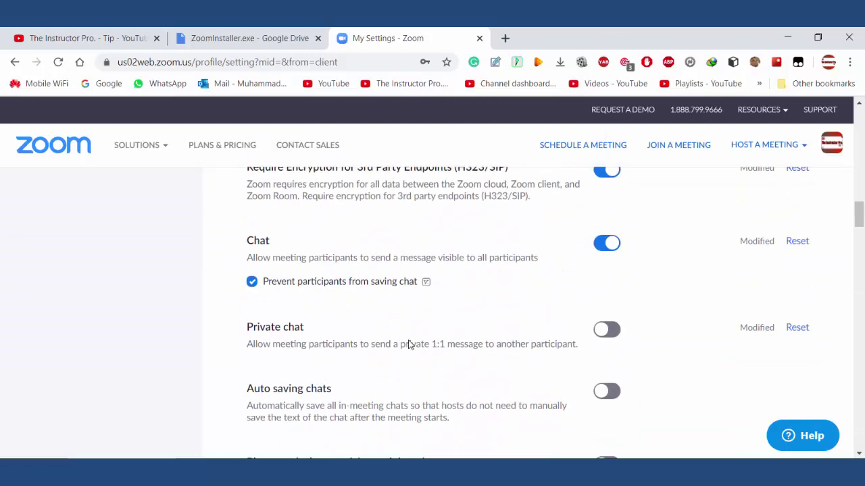
scroll(408, 345, "down", 2)
scroll(415, 350, "up", 1)
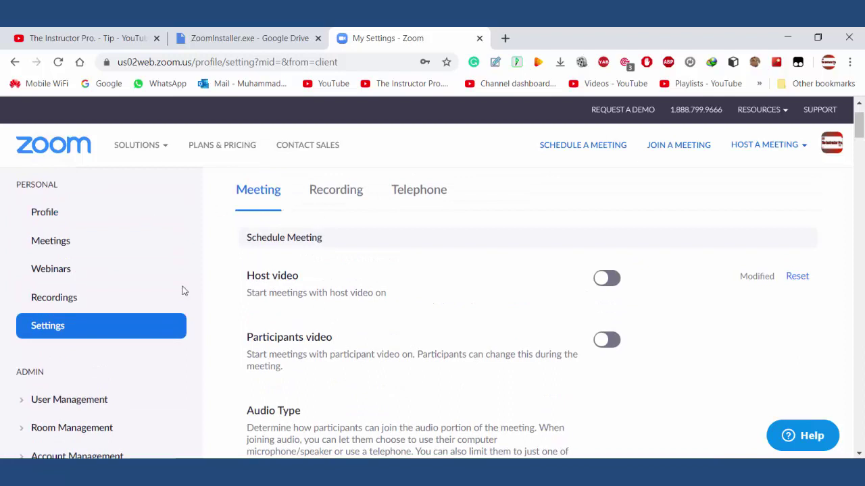
Review the Recording tab, with Local and Automatic recording on, then move to Telephone
left_click(338, 193)
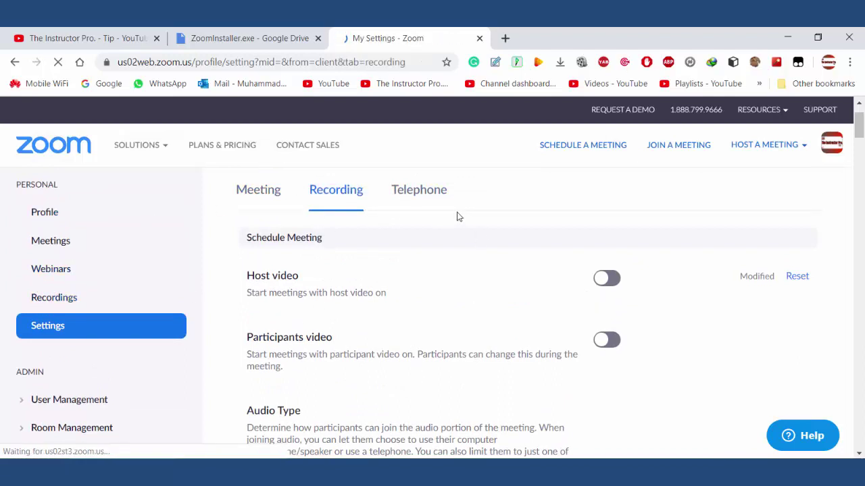
scroll(315, 313, "down", 2)
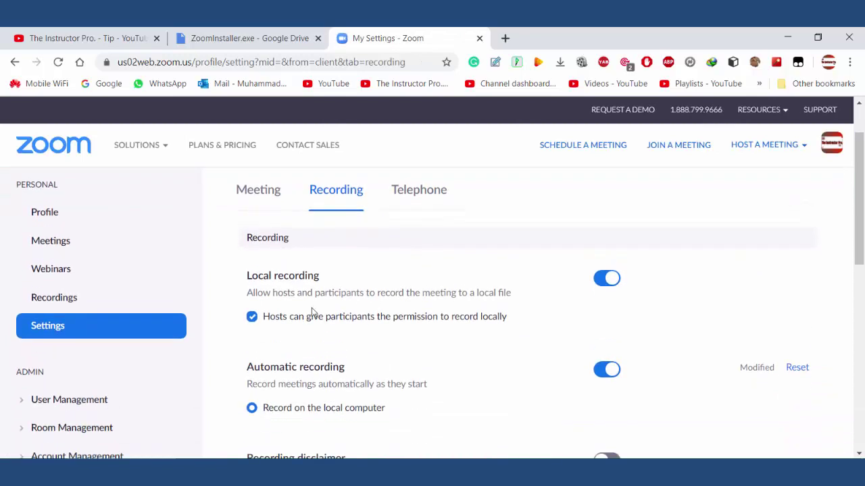
scroll(424, 254, "down", 1)
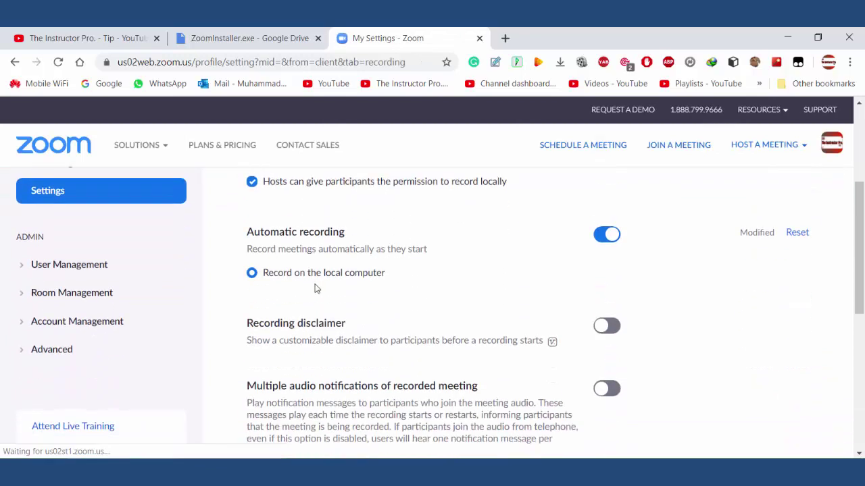
scroll(390, 285, "down", 2)
scroll(635, 265, "up", 2)
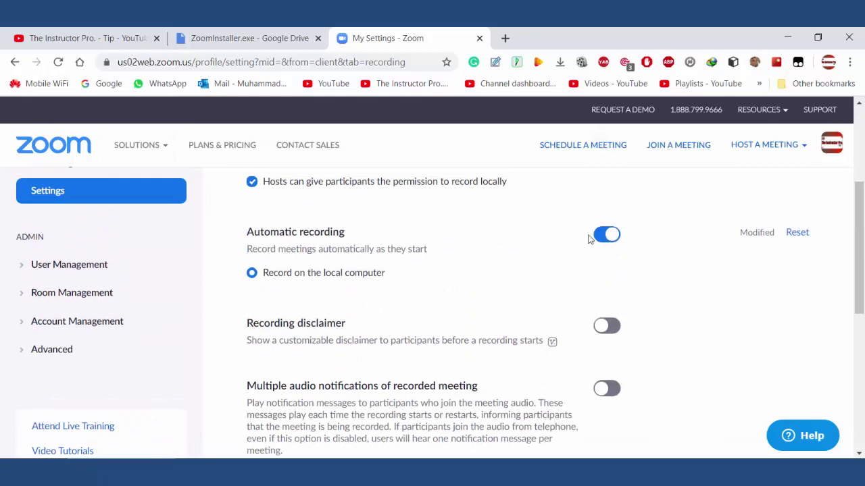
scroll(537, 291, "up", 2)
left_click(424, 264)
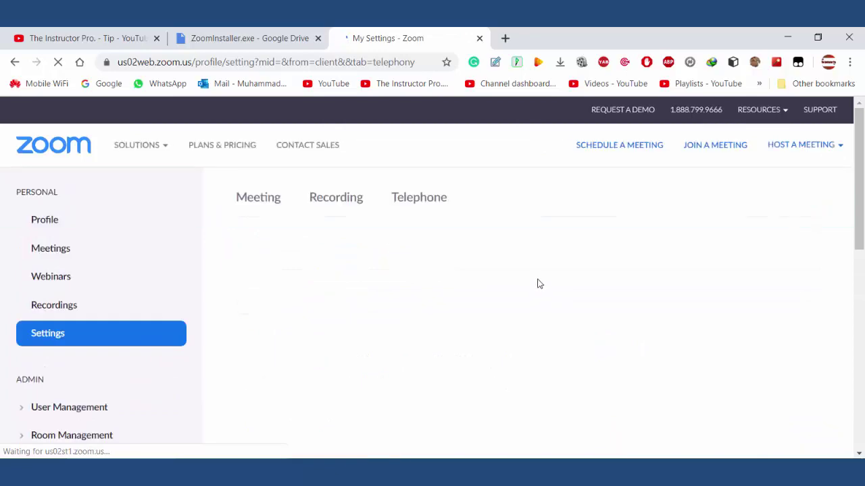
Scroll through the Telephone settings, including the international numbers link and admin-locked Toll Call
scroll(545, 273, "down", 1)
scroll(545, 273, "up", 1)
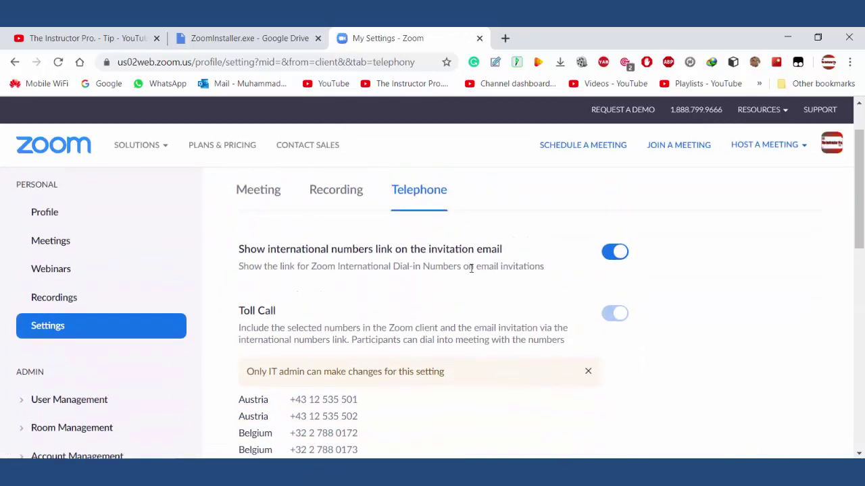
scroll(560, 316, "down", 5)
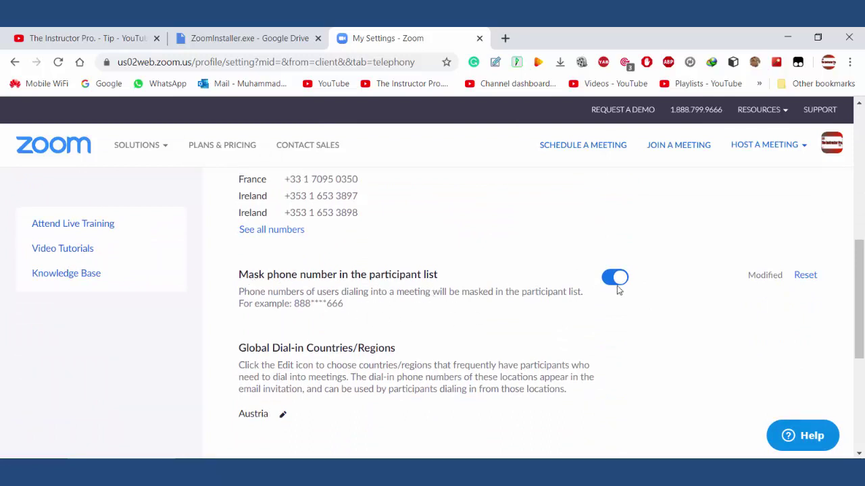
scroll(542, 294, "down", 2)
scroll(542, 296, "up", 4)
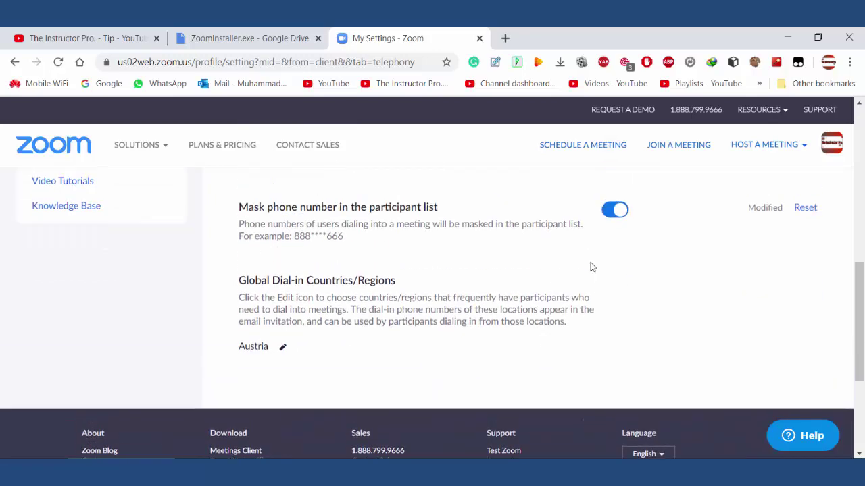
scroll(585, 281, "up", 4)
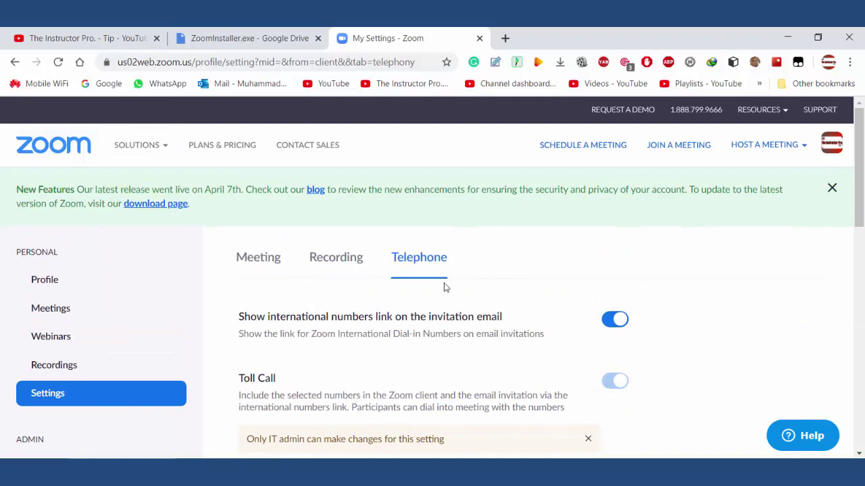
scroll(444, 287, "down", 1)
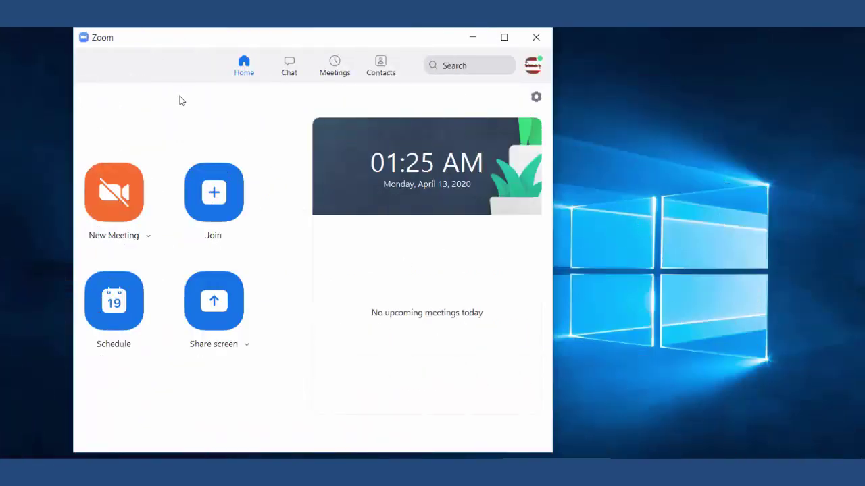
Start a new instant meeting and dismiss the recording alert
left_click(119, 193)
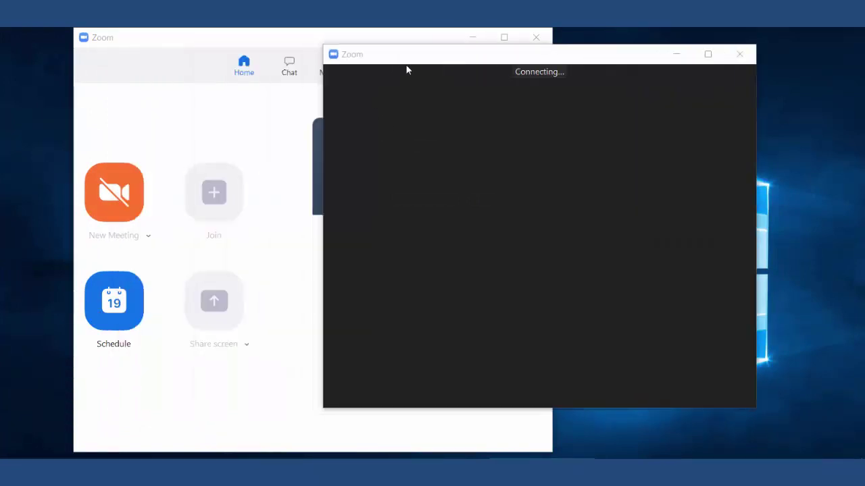
left_click_drag(445, 55, 399, 56)
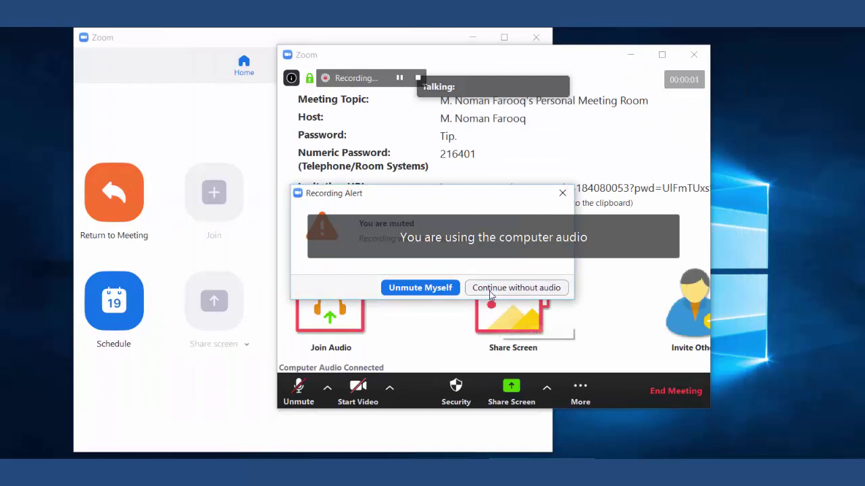
left_click(491, 292)
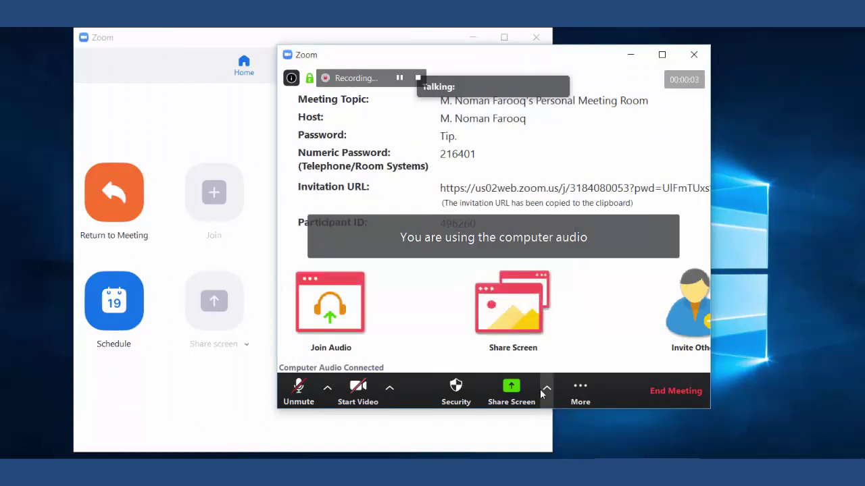
Keep screen sharing restricted to Only Host in the Advanced Sharing Options
left_click(547, 388)
left_click(566, 362)
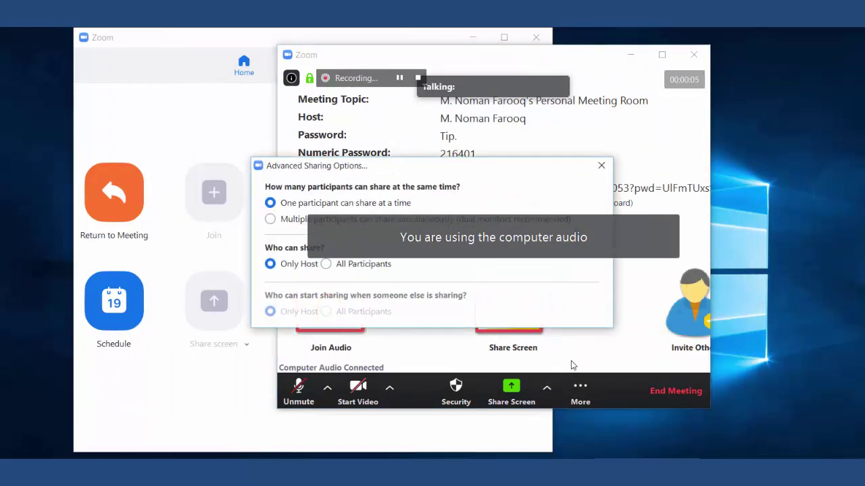
left_click_drag(466, 164, 314, 71)
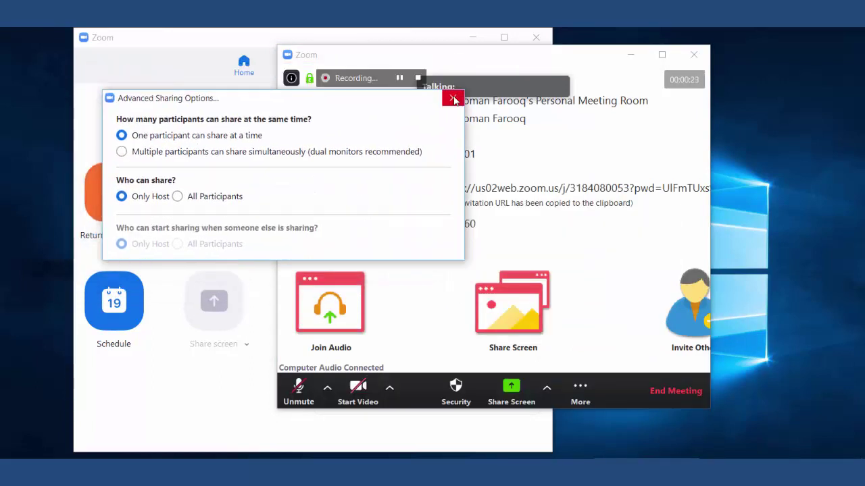
left_click(449, 72)
left_click(580, 395)
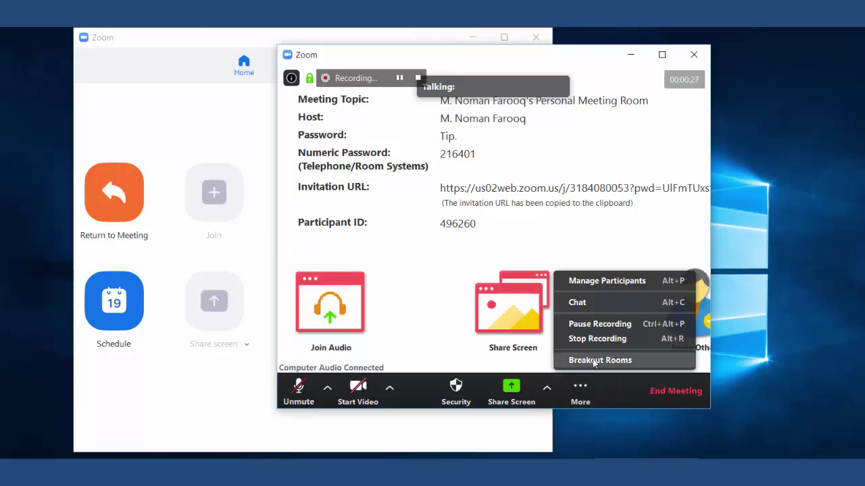
Lock the meeting from the Participants panel
left_click(600, 281)
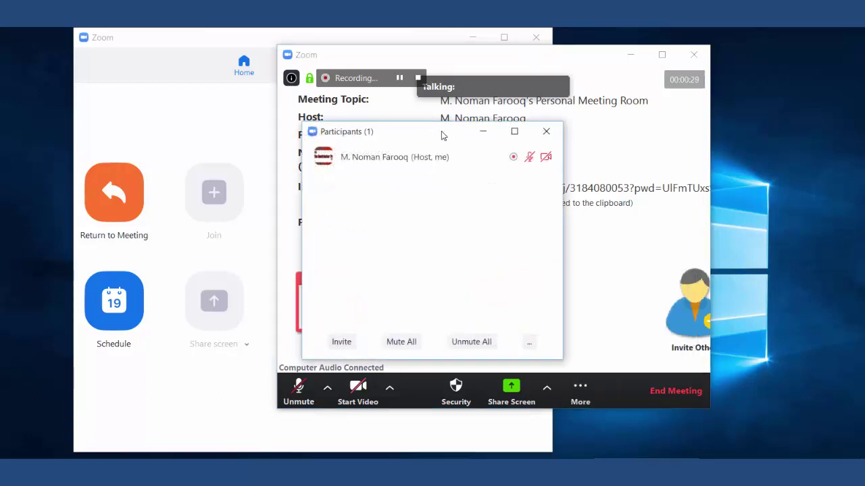
left_click_drag(441, 135, 668, 104)
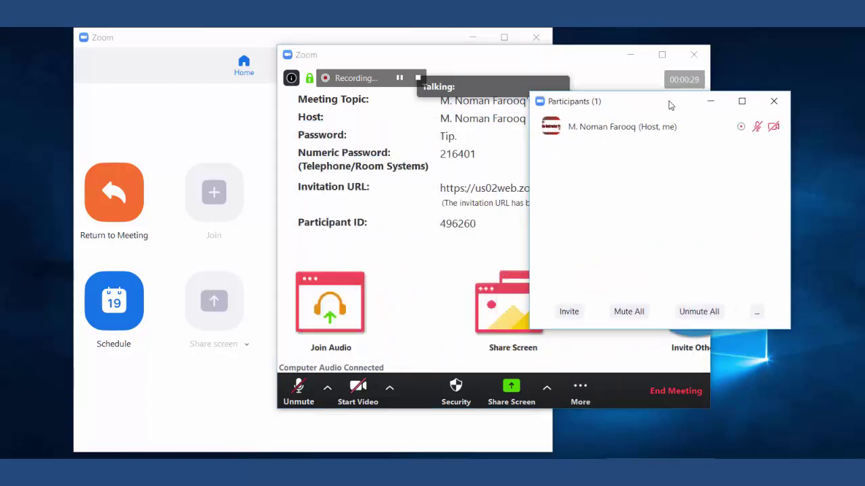
left_click(756, 315)
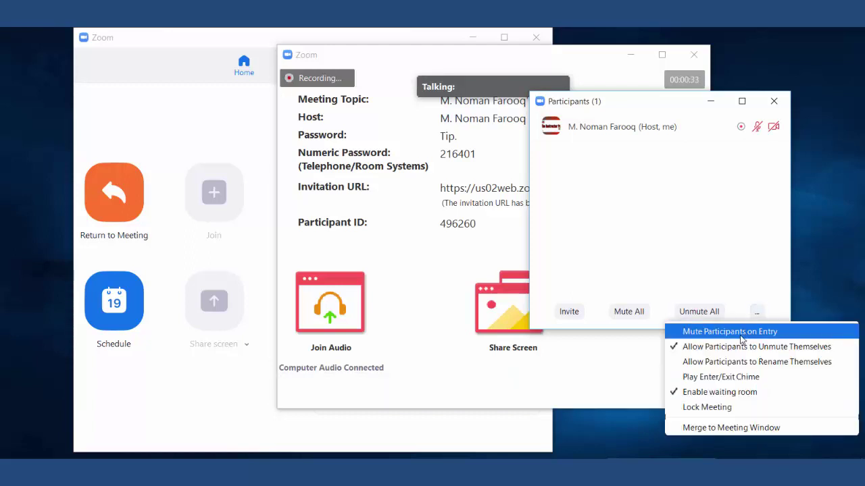
left_click(716, 407)
Mute participants on entry with Allow Unmute unticked
left_click(757, 311)
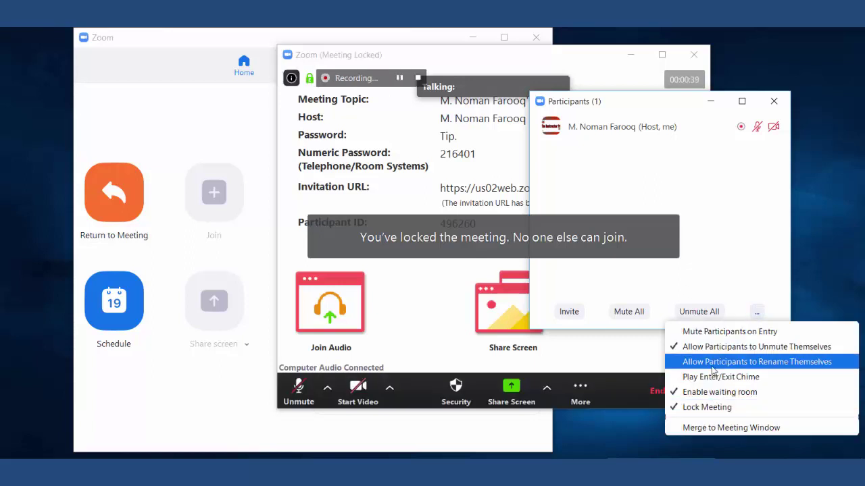
left_click(735, 338)
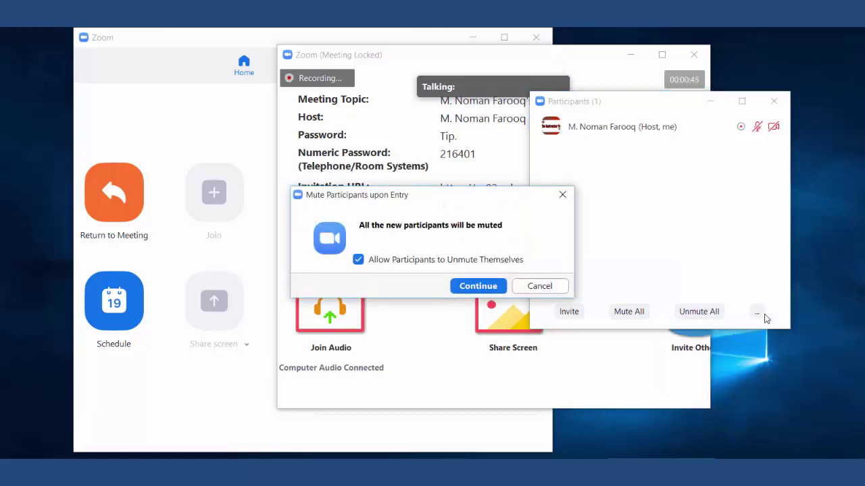
left_click(358, 260)
left_click(477, 286)
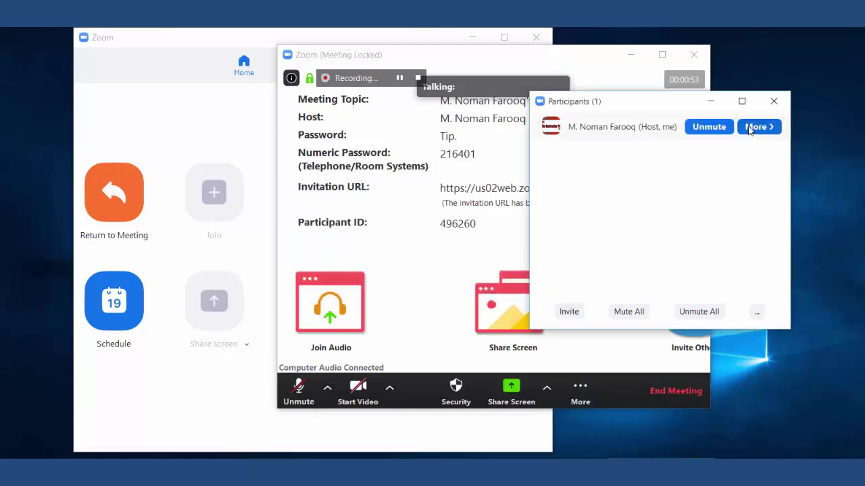
Close the Participants panel and bring up the screen-sharing picker
left_click(757, 127)
left_click(756, 104)
left_click(774, 101)
mouse_move(480, 367)
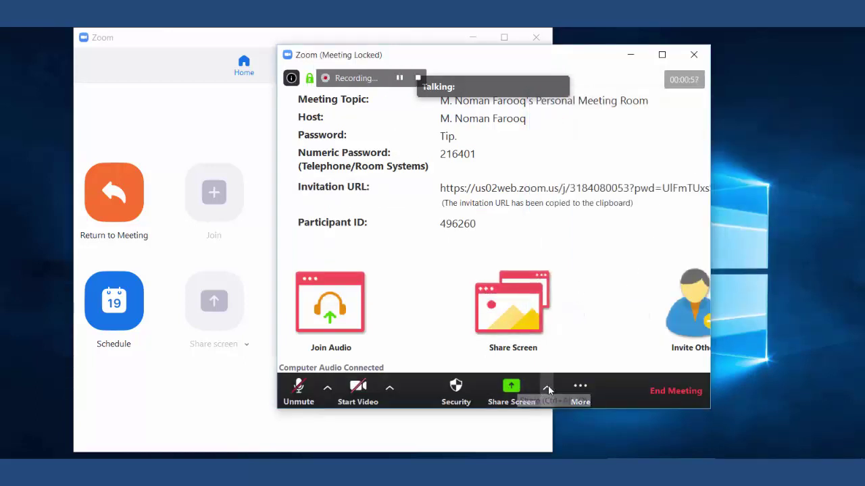
left_click(512, 388)
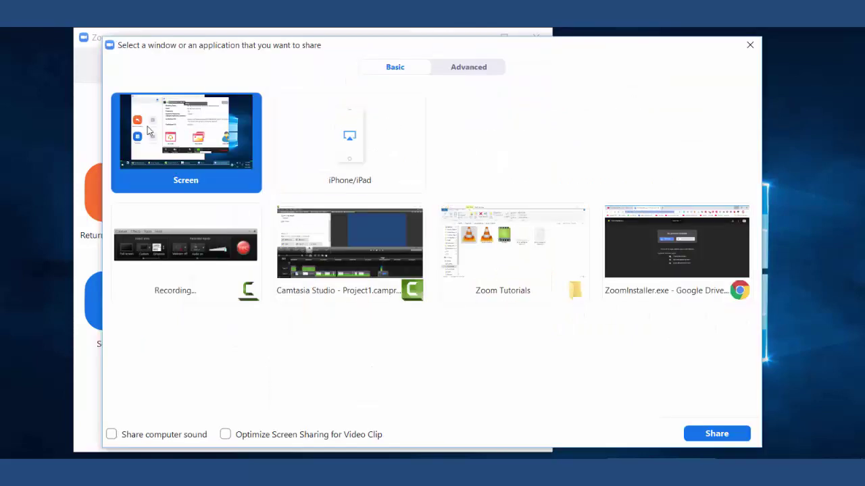
Select the ZoomInstaller.exe - Google Drive window to share, glancing at Advanced before returning to Basic
left_click(111, 434)
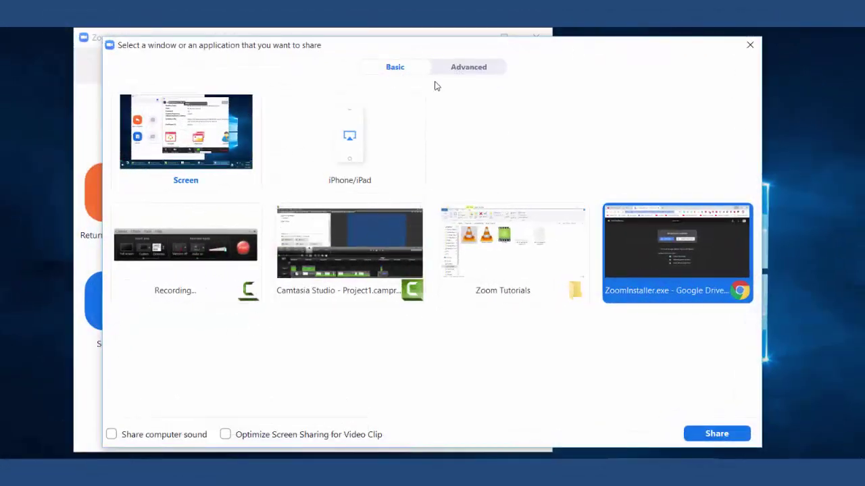
left_click(463, 69)
left_click(411, 70)
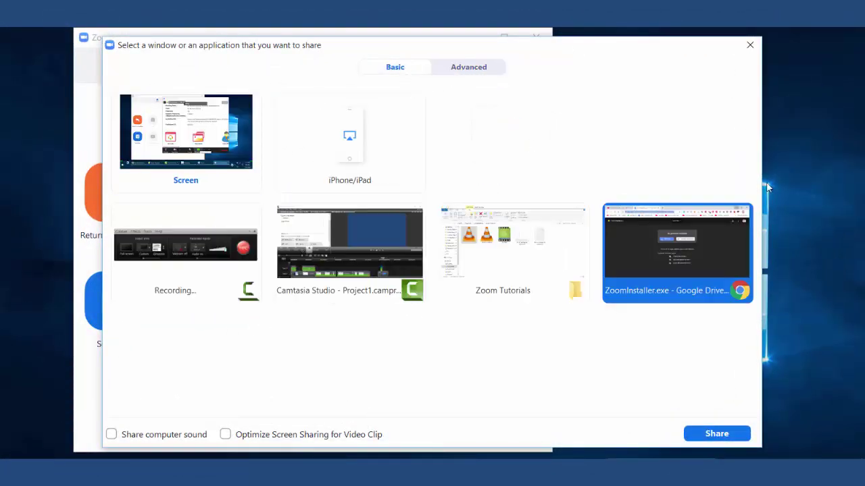